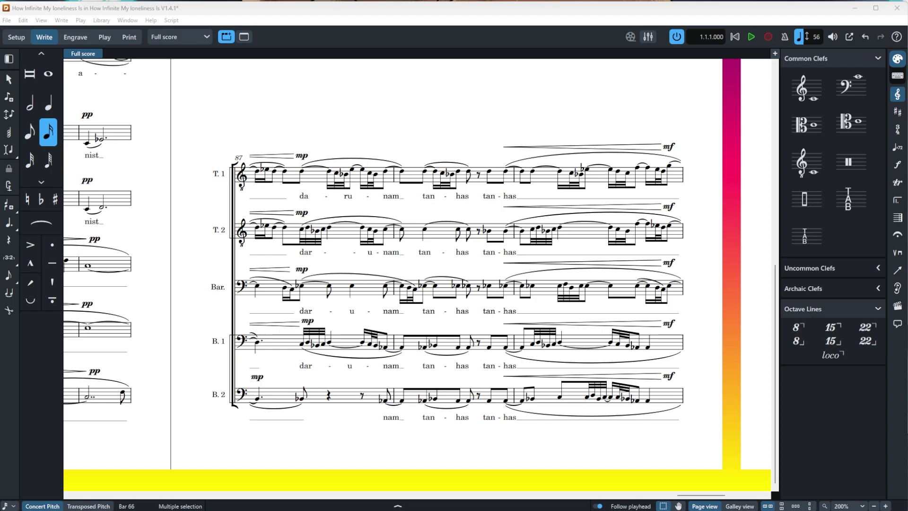
# In the Mixer, raise the second voice channel to about +1.4 dB and the output to +1.7 dB.
pyautogui.press('Escape')
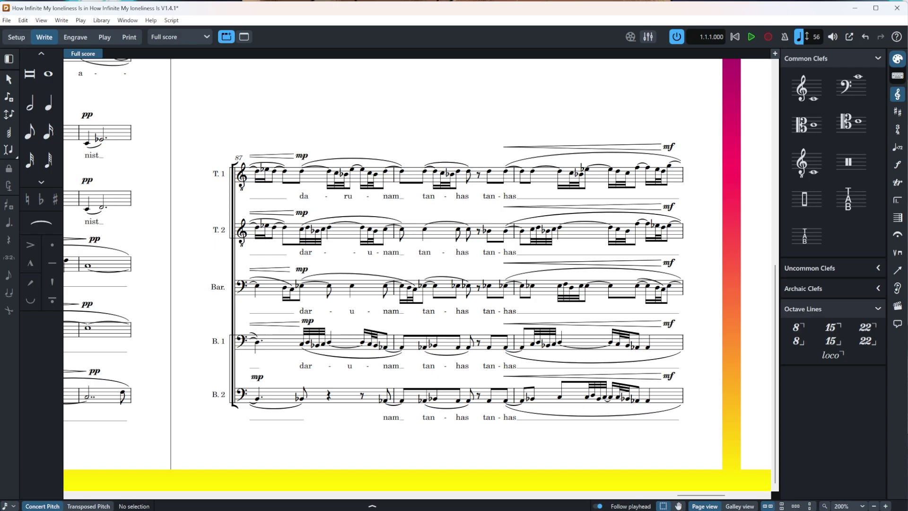
pyautogui.click(648, 36)
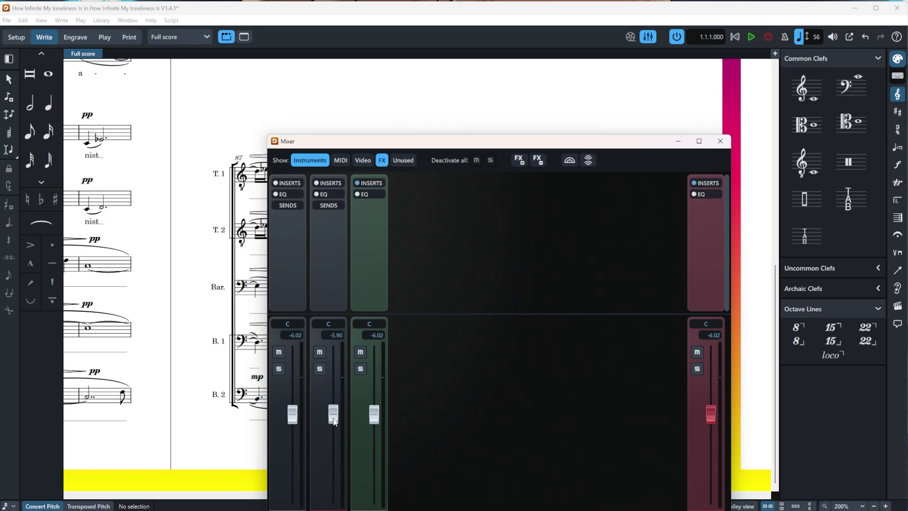
pyautogui.moveTo(338, 414); pyautogui.dragTo(340, 380)
pyautogui.moveTo(703, 414); pyautogui.dragTo(707, 384)
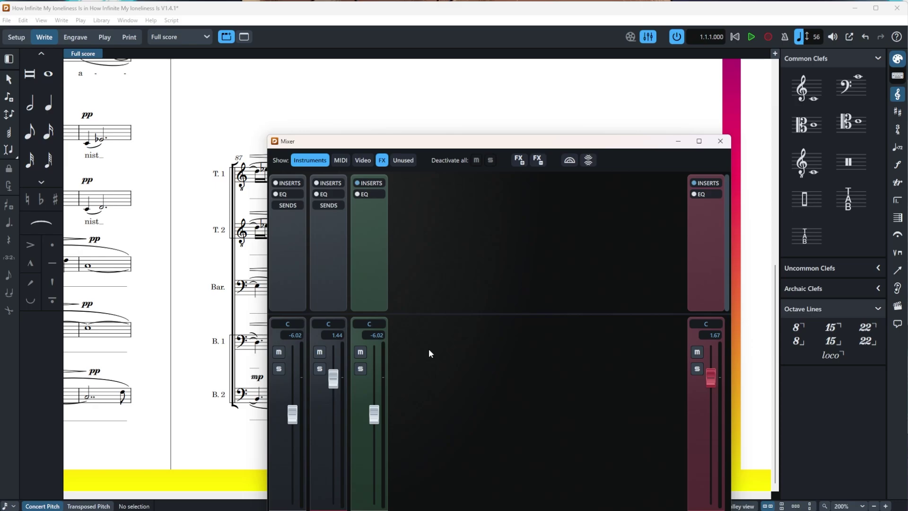
pyautogui.click(522, 118)
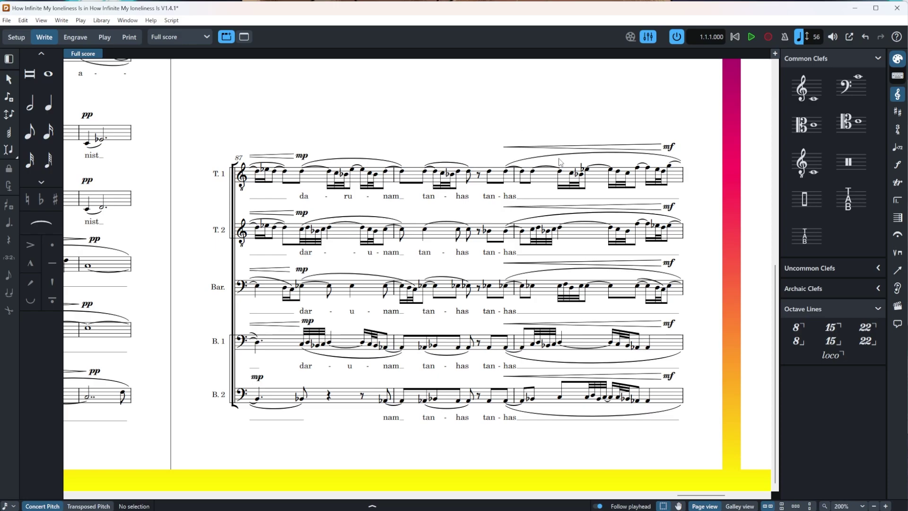
# Turn on scrub playback and drag the playhead back through bar 88 to the 'tan-' syllable.
pyautogui.click(833, 37)
pyautogui.moveTo(645, 196); pyautogui.dragTo(508, 200)
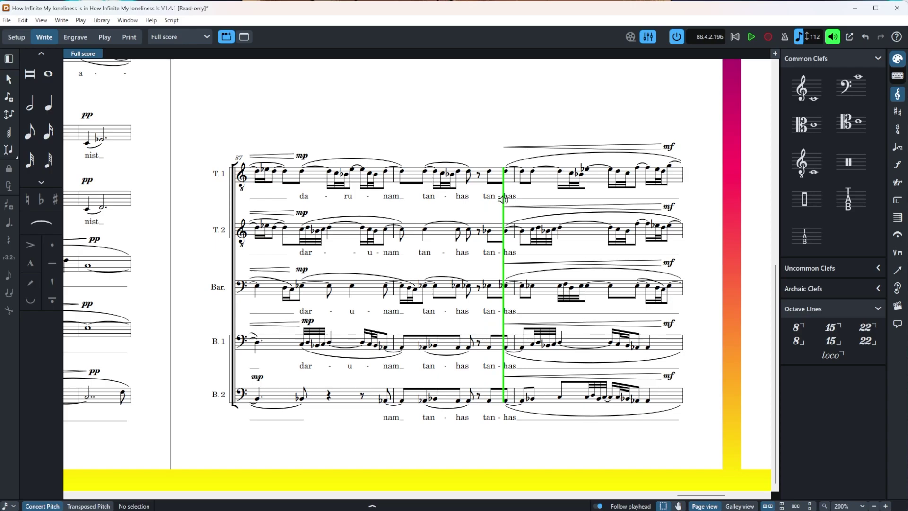
pyautogui.moveTo(501, 199); pyautogui.dragTo(496, 199)
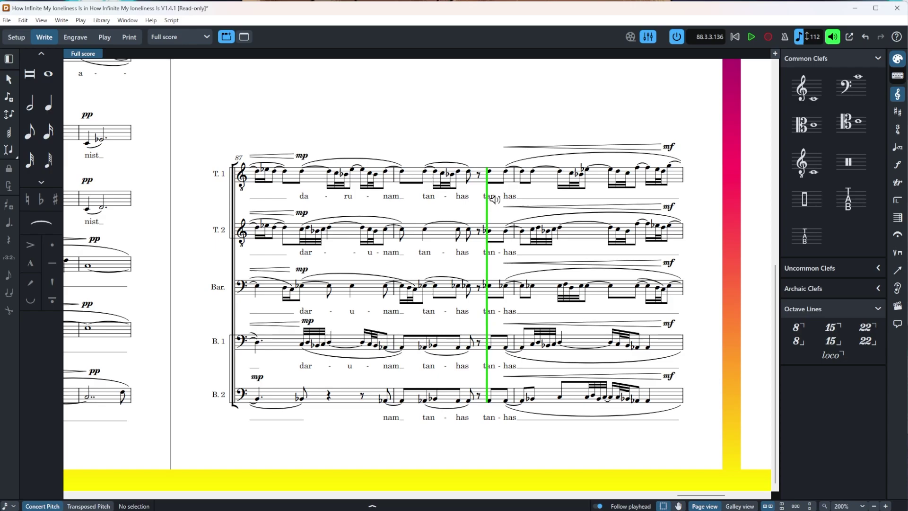
# Select the T. 1 note in bar 88, then clear the selection.
pyautogui.click(489, 171)
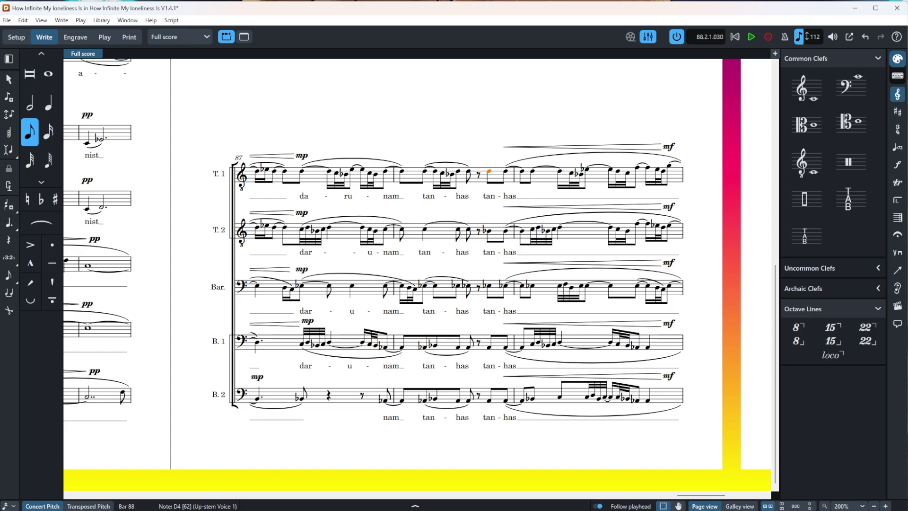
pyautogui.click(450, 100)
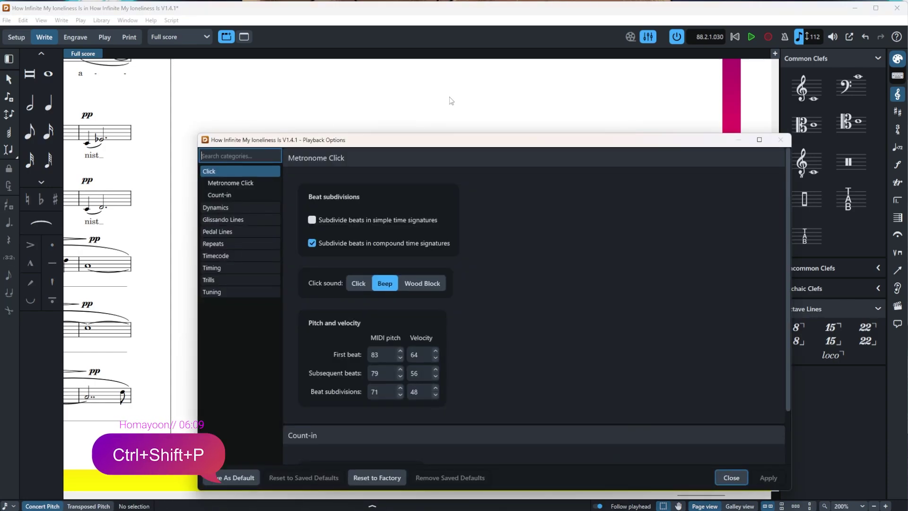
# Search the playback categories for 'paus', view Timing > Pauses, then close Playback Options.
pyautogui.hotkey('ctrl', 's')
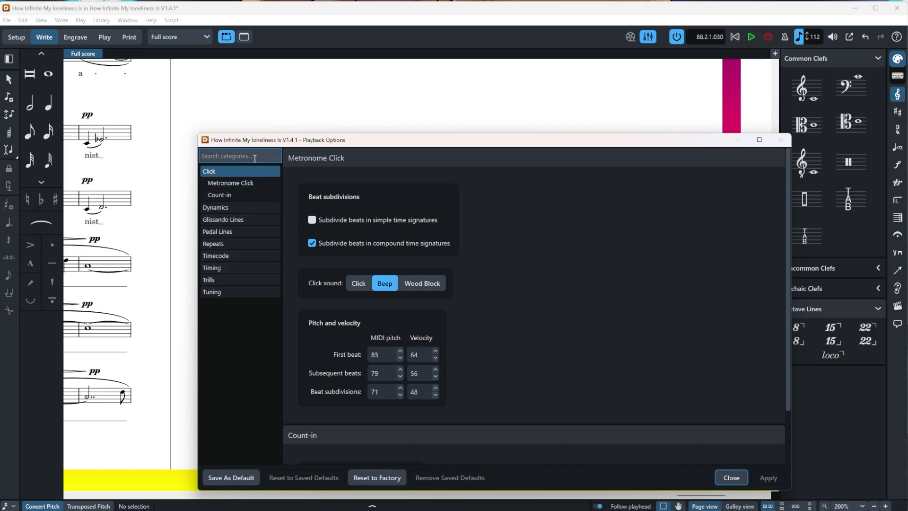
pyautogui.write('paus')
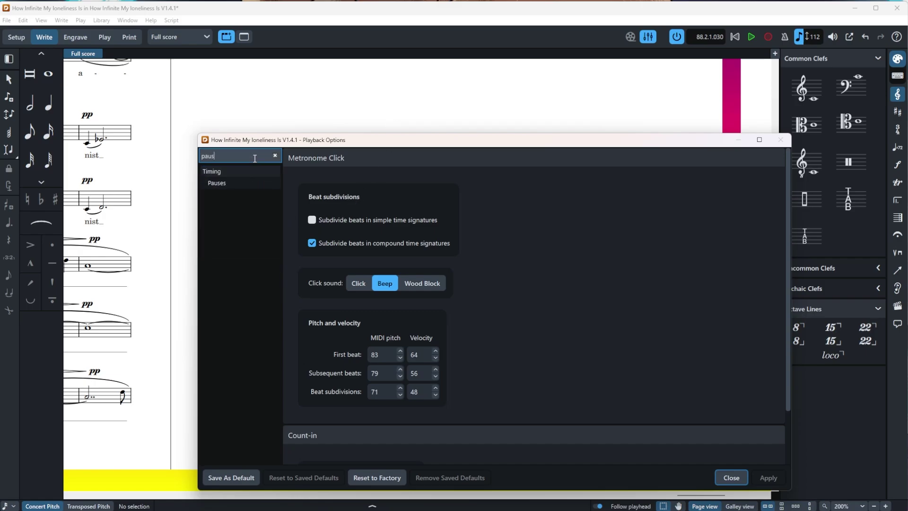
pyautogui.click(245, 184)
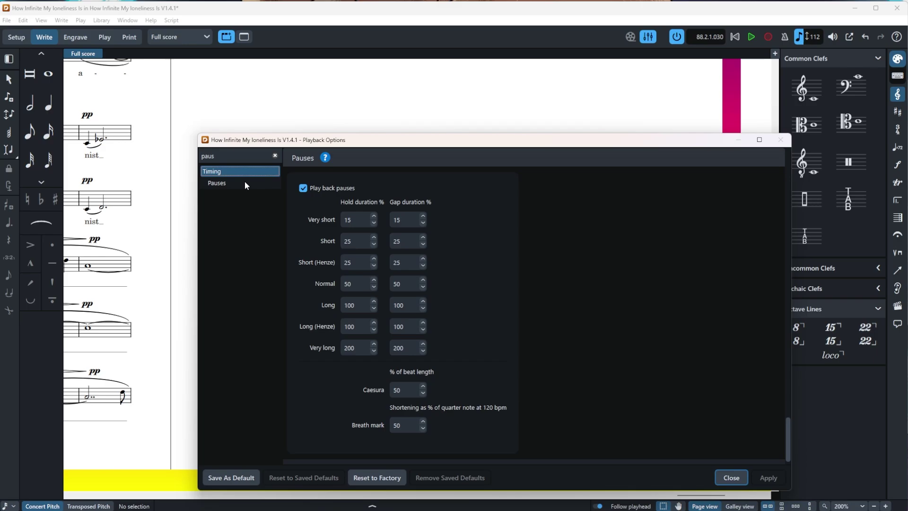
pyautogui.press('Escape')
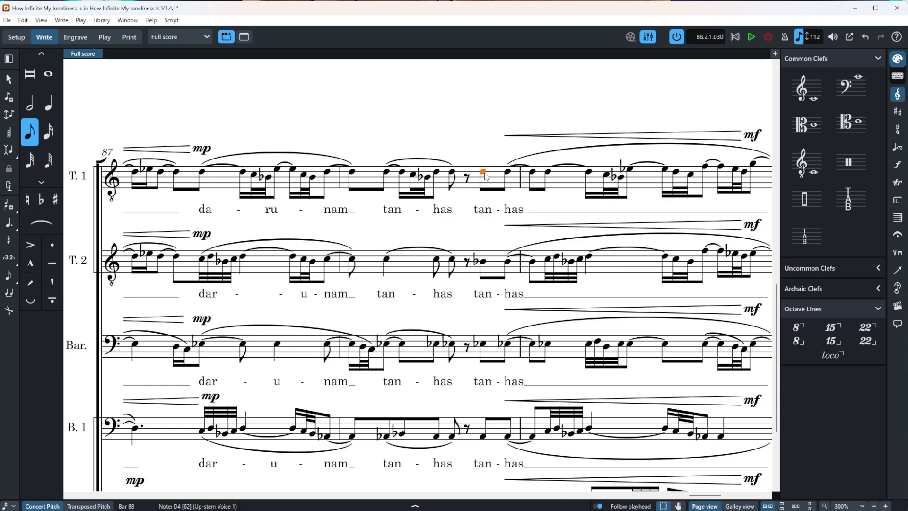
# Insert a C4 grace note before the T. 1 note in bar 88 in the slashed style.
pyautogui.hotkey('shift', 'n')
pyautogui.press('/')
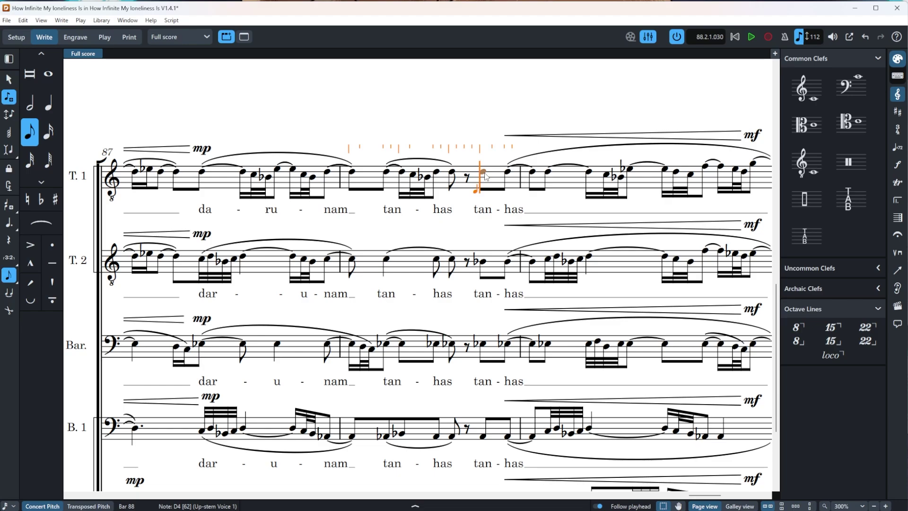
pyautogui.press('c')
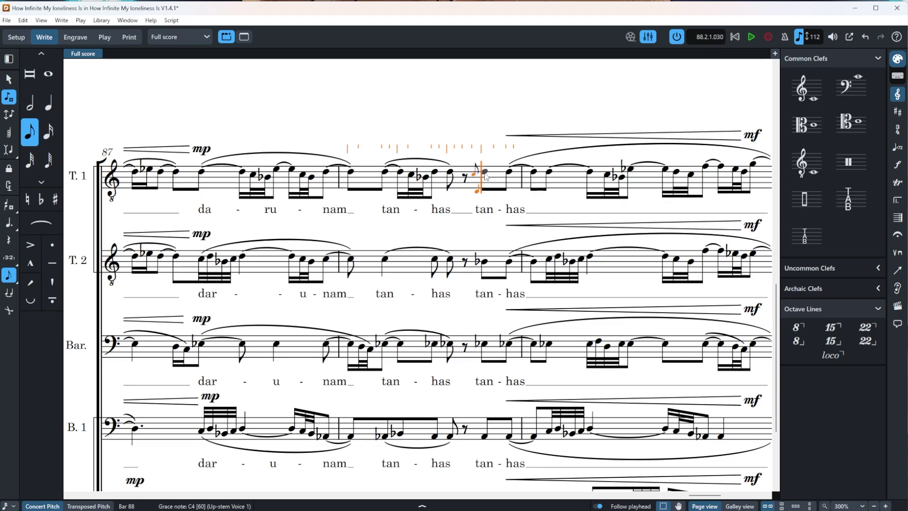
pyautogui.press('Escape')
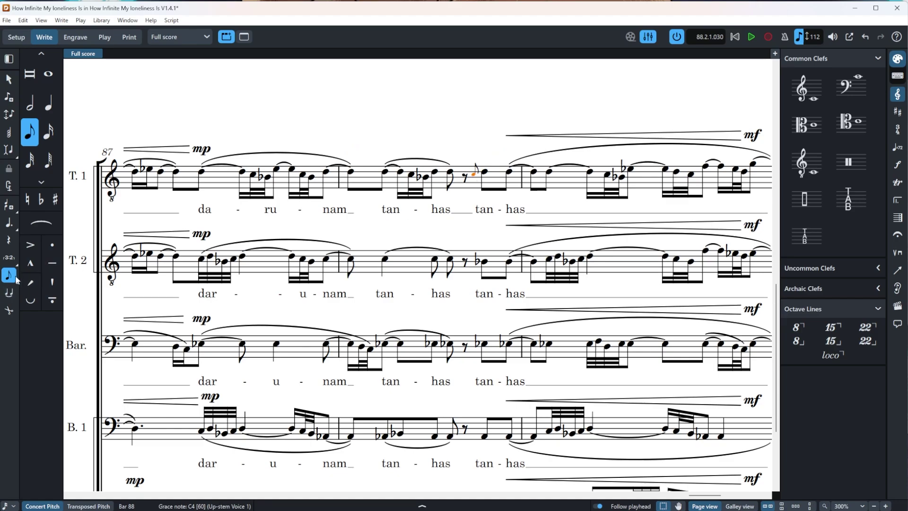
pyautogui.moveTo(16, 281)
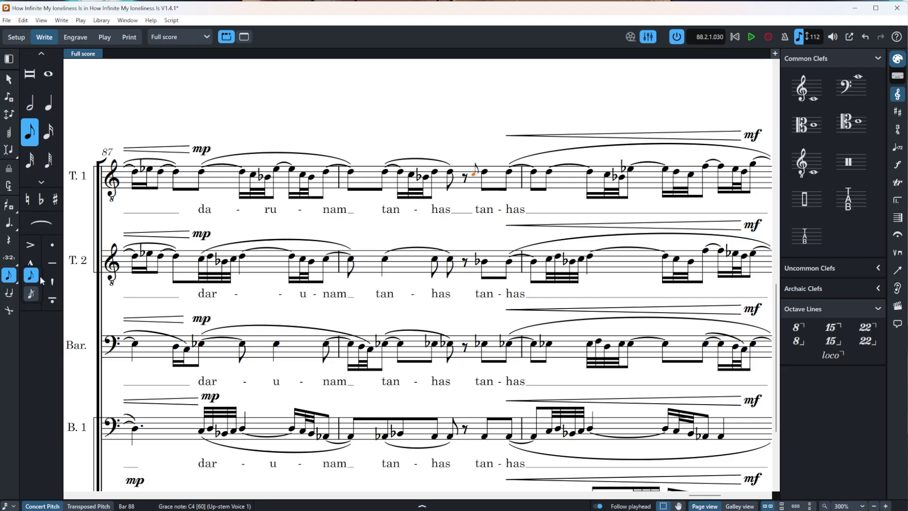
pyautogui.click(32, 289)
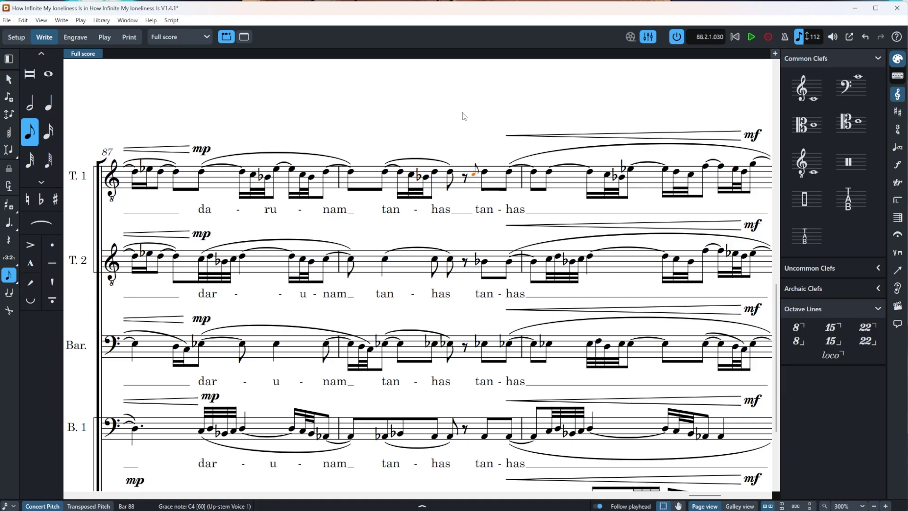
# Toggle the grace note's slash off and back on with Alt+/.
pyautogui.hotkey('alt', '/')
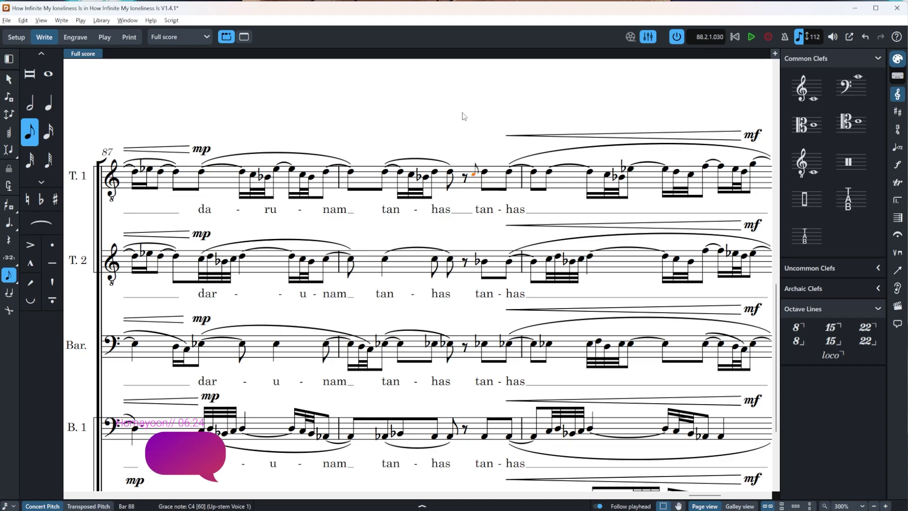
pyautogui.scroll(5, 464, 116)
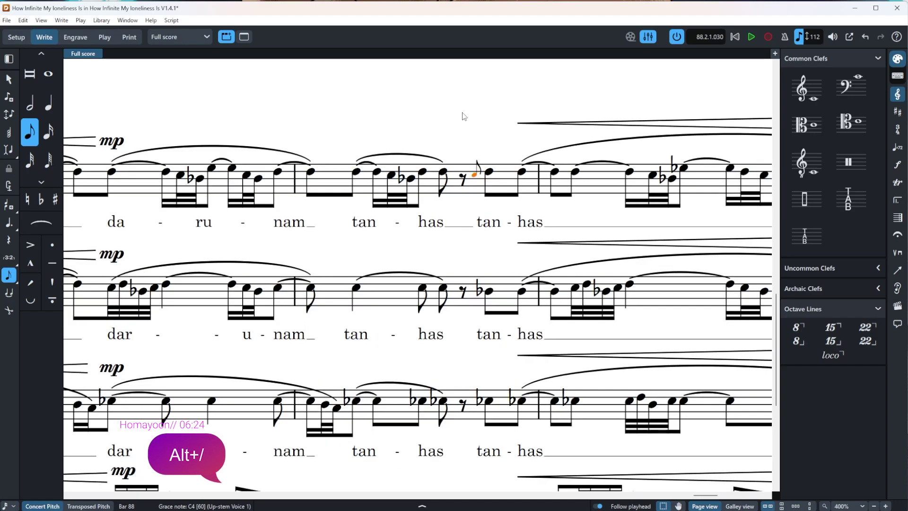
pyautogui.hotkey('alt', '/')
pyautogui.scroll(-6, 464, 117)
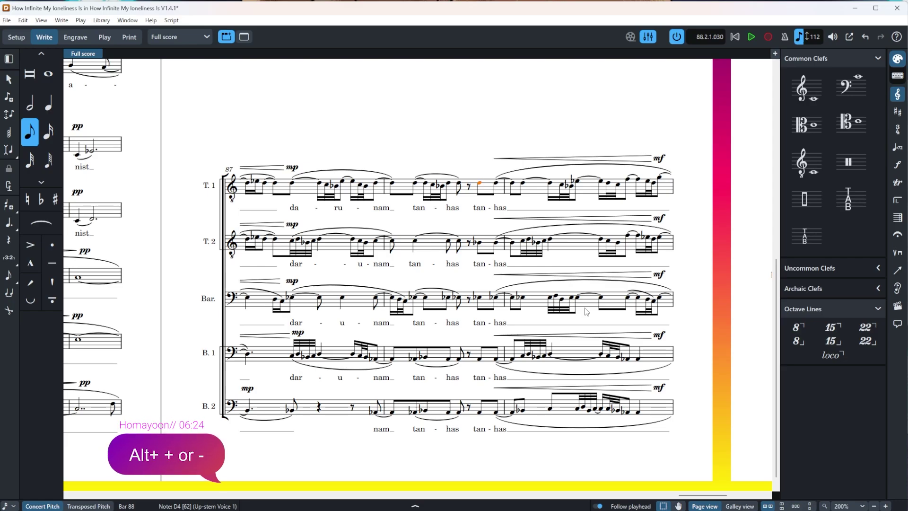
# Cycle the note's enharmonic spellings through E double-flat and B double-sharp to plain D4.
pyautogui.hotkey('alt', '=')
pyautogui.hotkey('alt', '-')
pyautogui.hotkey('alt', '-')
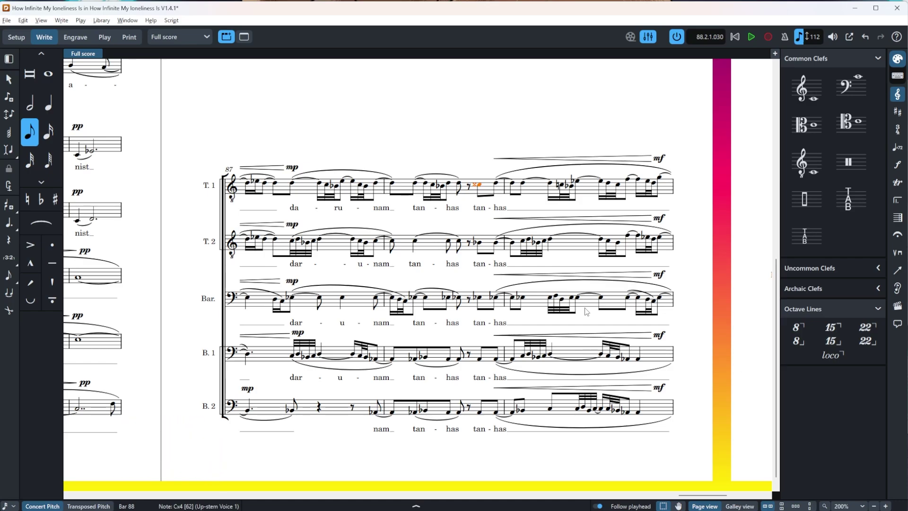
pyautogui.hotkey('alt', '-')
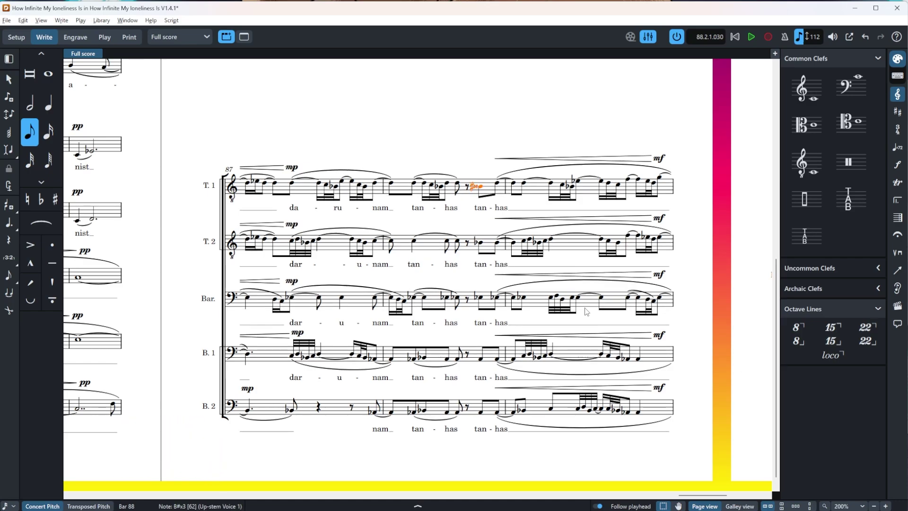
pyautogui.hotkey('alt', '-')
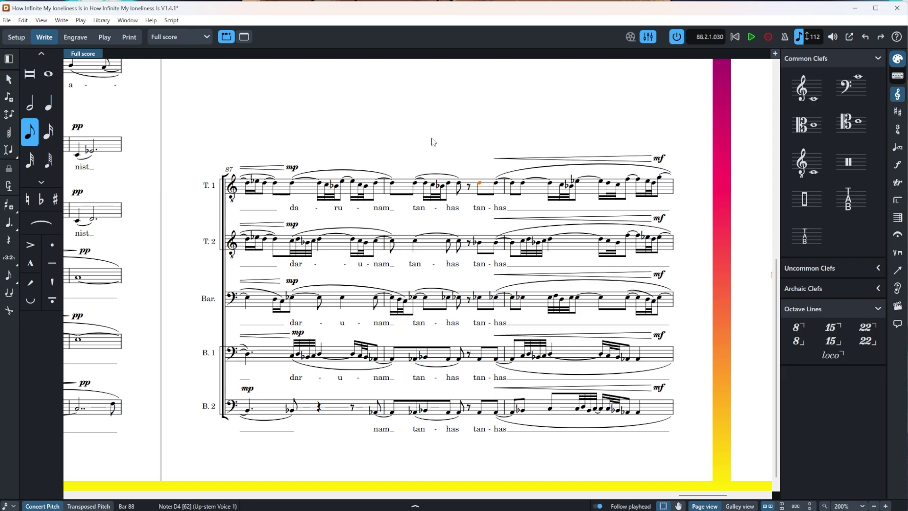
pyautogui.hotkey('shift', 'v')
pyautogui.moveTo(12, 208)
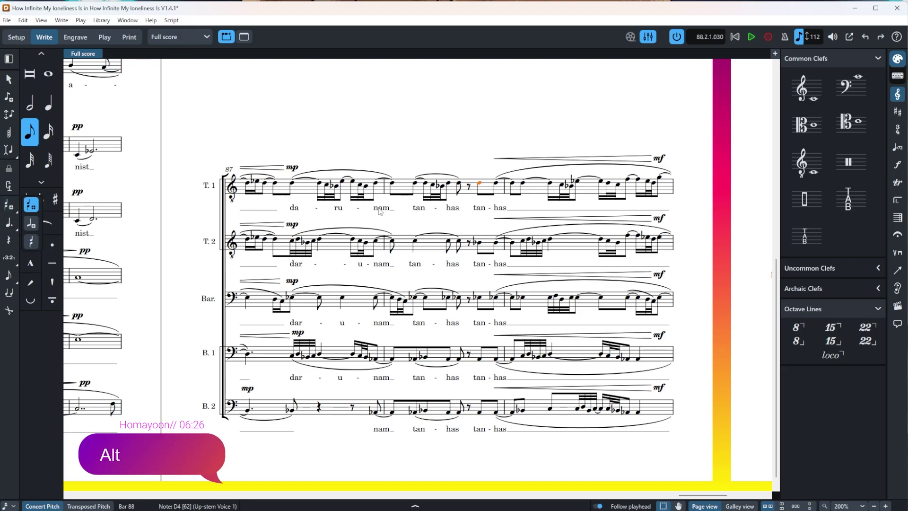
pyautogui.hotkey('alt', 'shift', 'v')
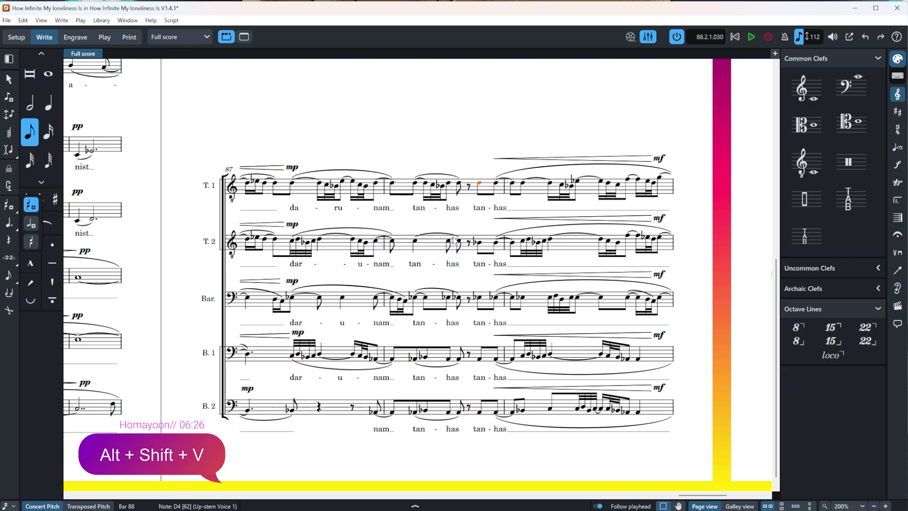
# Zoom in on the respelled T. 1 note in bar 88 and start note input there.
pyautogui.click(480, 185)
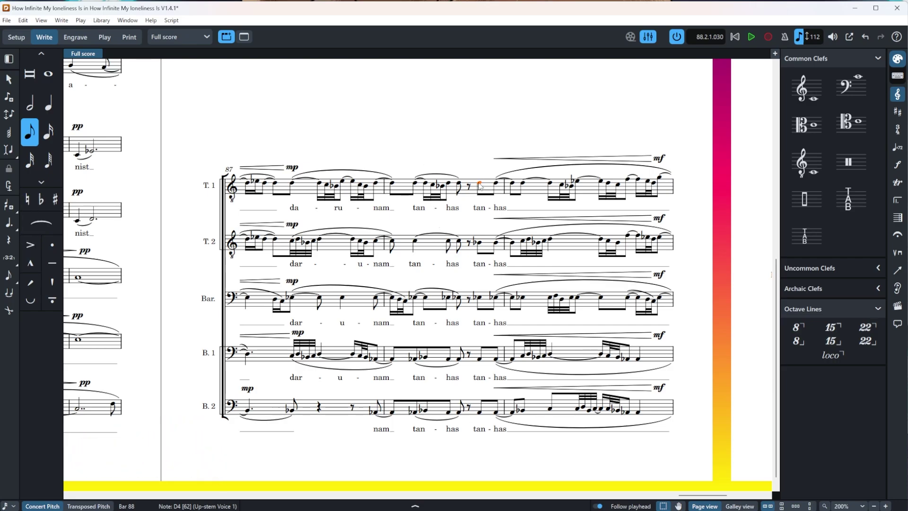
pyautogui.scroll(1, 480, 185)
pyautogui.scroll(1, 480, 185)
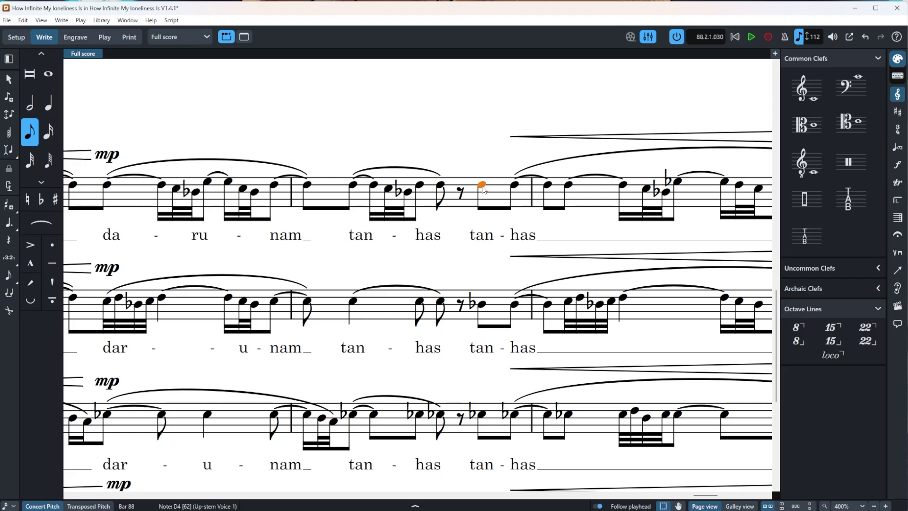
pyautogui.hotkey('alt', 'f')
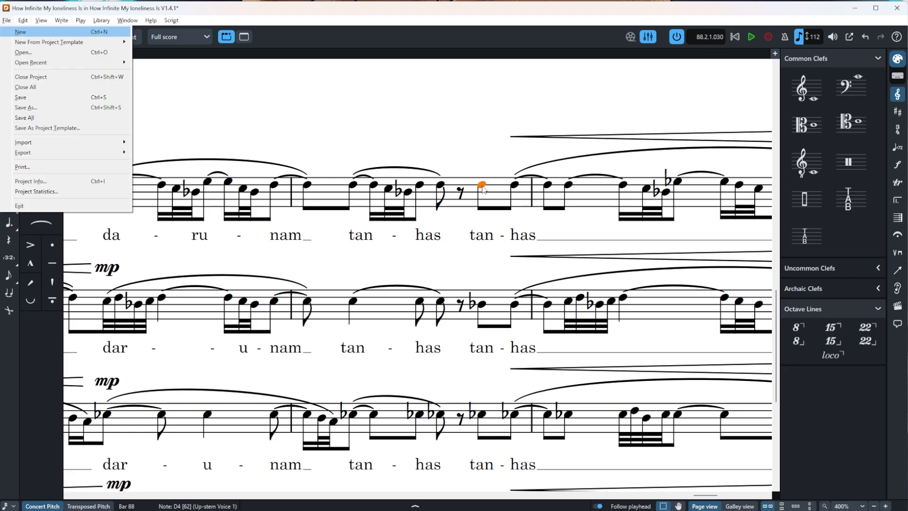
pyautogui.press('Escape')
pyautogui.hotkey('shift', 'n')
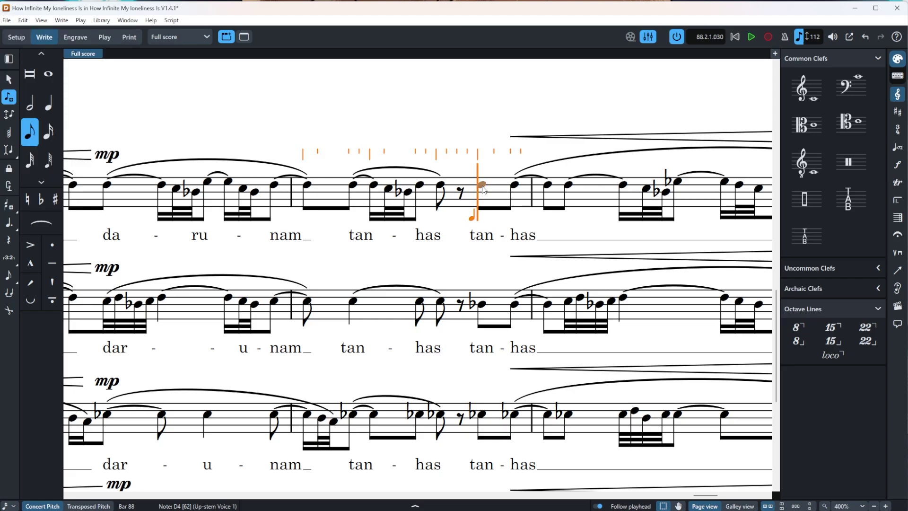
# Add a stemless slash voice and enter slash notes under 'tan-has' up to bar 89.
pyautogui.press('q')
pyautogui.hotkey('shift', '/')
pyautogui.press('/')
pyautogui.click(483, 186)
pyautogui.hotkey('shift', 'v')
pyautogui.press('Right')
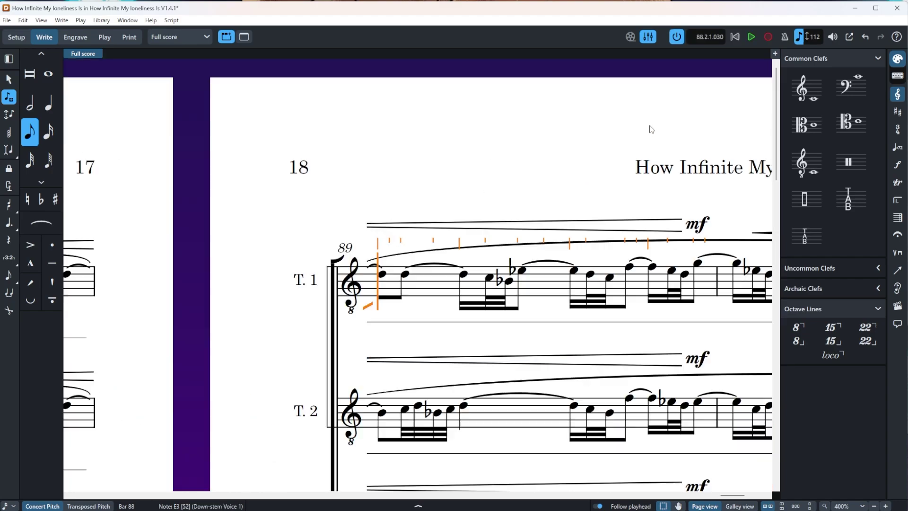
pyautogui.press('Escape')
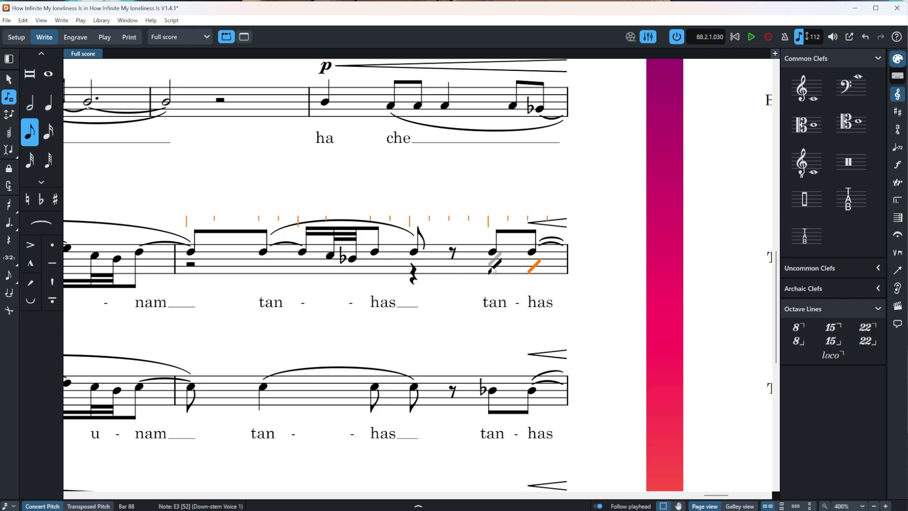
pyautogui.click(10, 205)
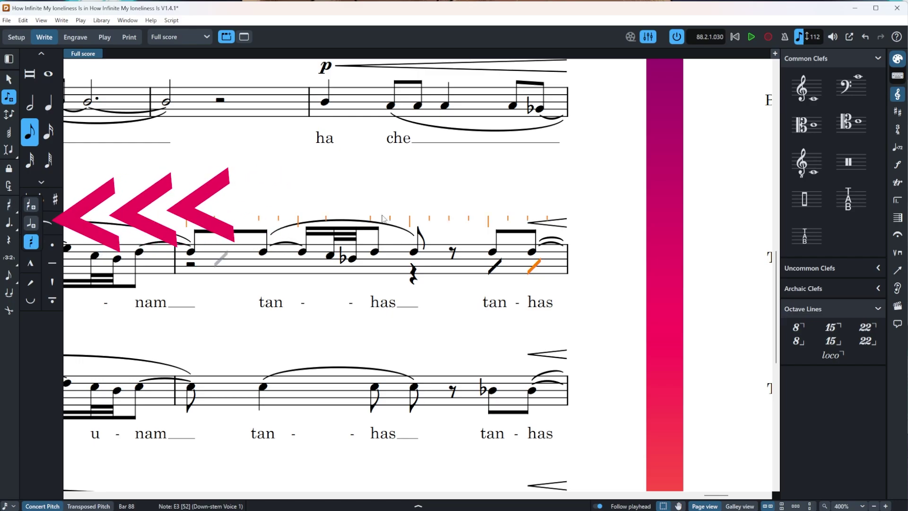
# Select the T.2 rest in bar 65 and bring up the jump bar offering Transpose.
pyautogui.press('Escape')
pyautogui.scroll(-5, 563, 206)
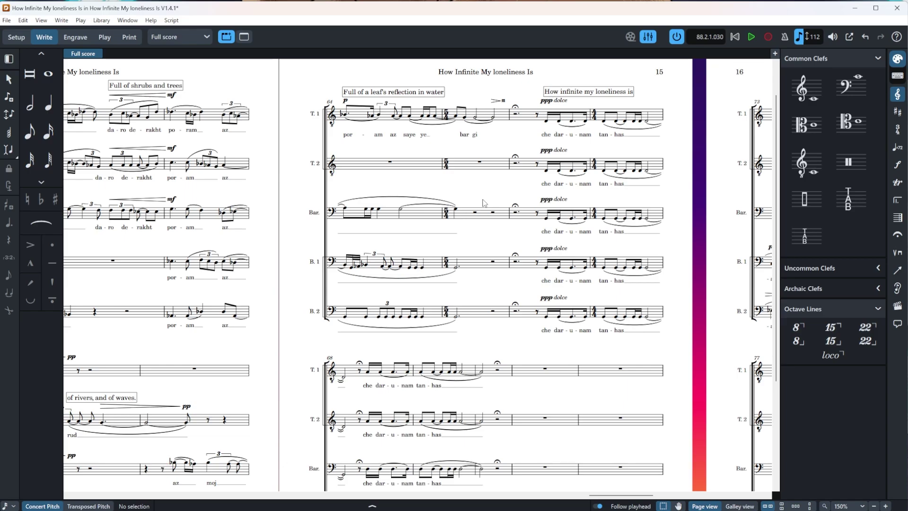
pyautogui.click(473, 167)
pyautogui.press('j')
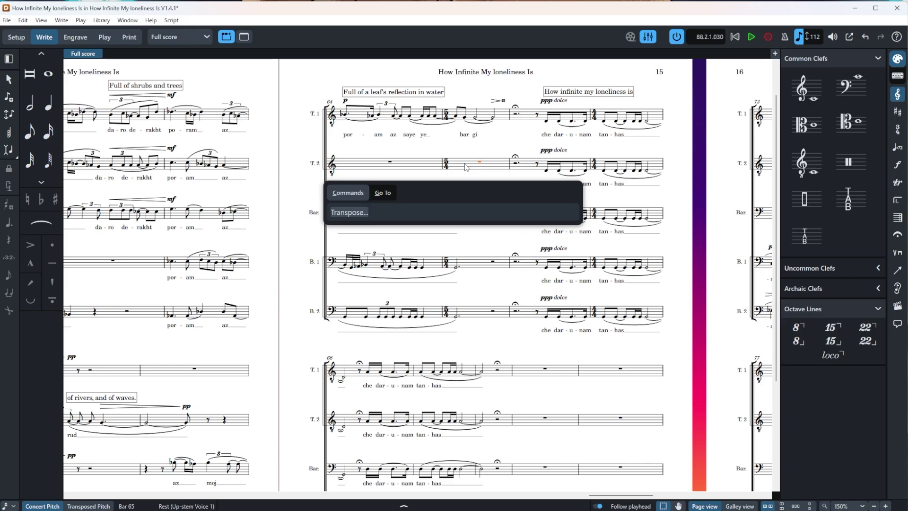
# Search the jump bar for 'playback', open Playback Options, and close it unchanged.
pyautogui.write('playback')
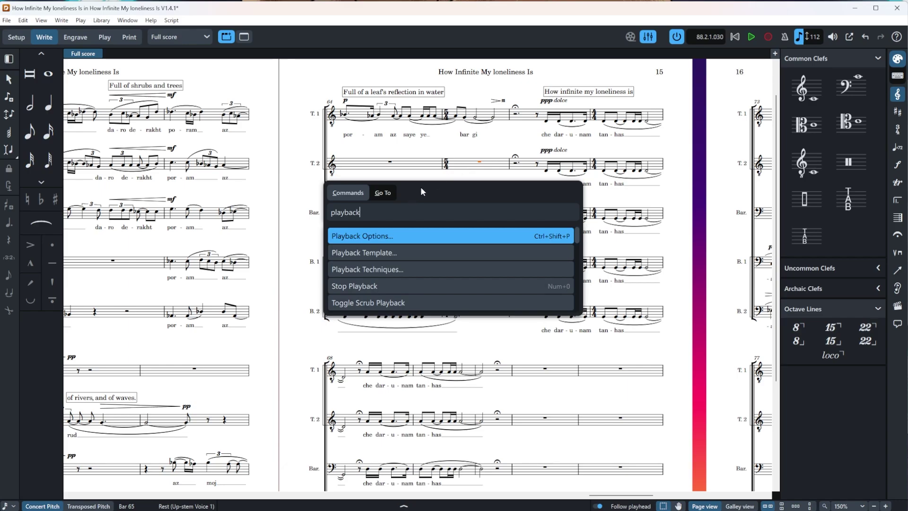
pyautogui.click(456, 236)
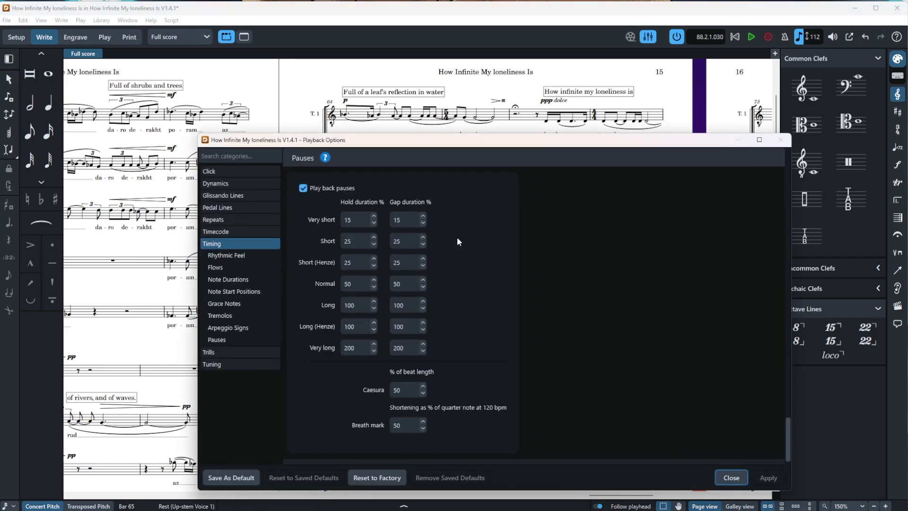
pyautogui.click(733, 477)
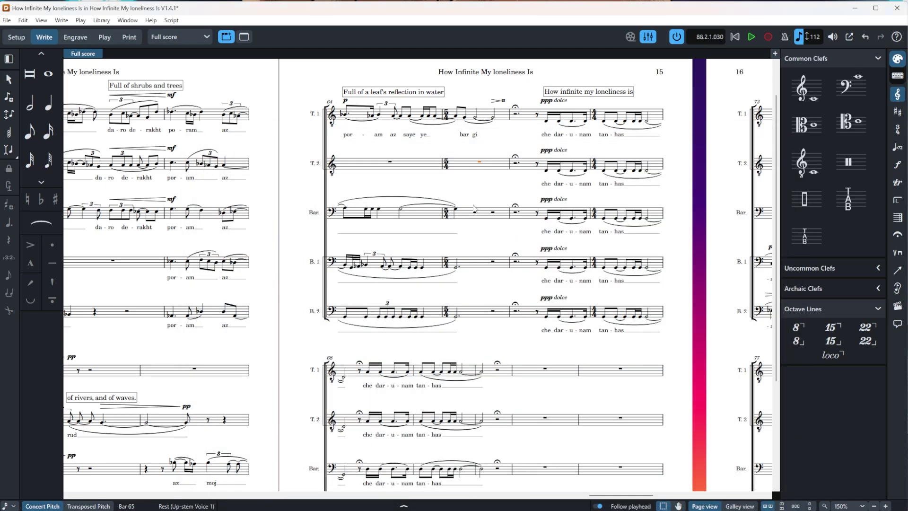
# Select T.2's bar 66, open Transpose via the jump bar, and dismiss it without transposing.
pyautogui.click(527, 168)
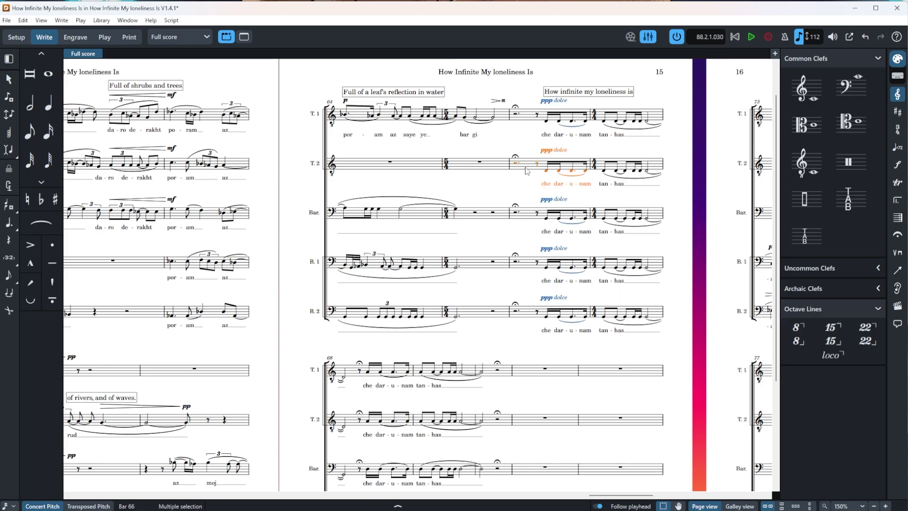
pyautogui.write('j')
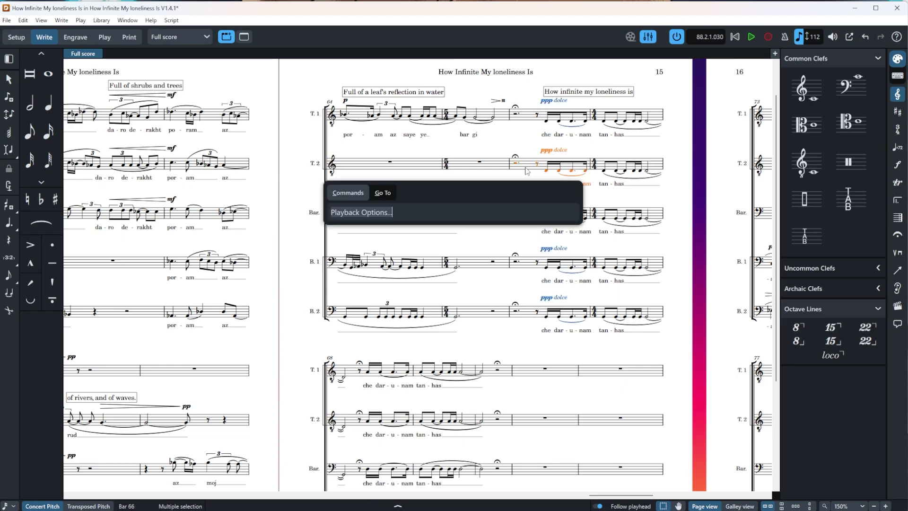
pyautogui.write('transpose')
pyautogui.press('Return')
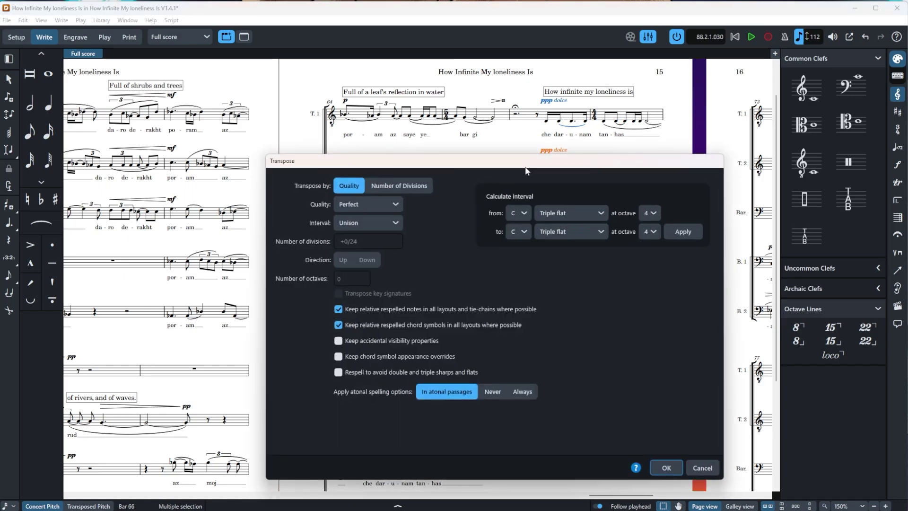
pyautogui.press('Return')
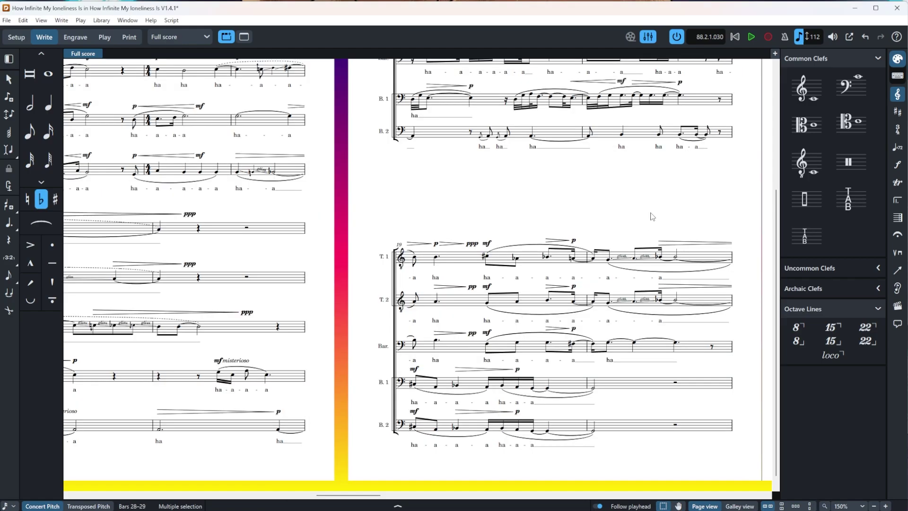